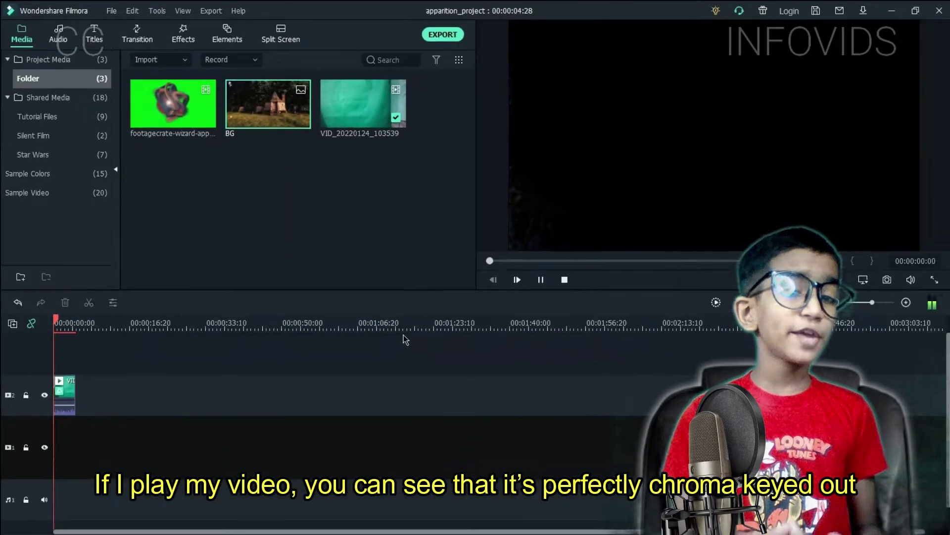
Step: Place the BG image on the track below the keyed person clip and extend it to that clip's end
{"action": "key", "text": "space"}
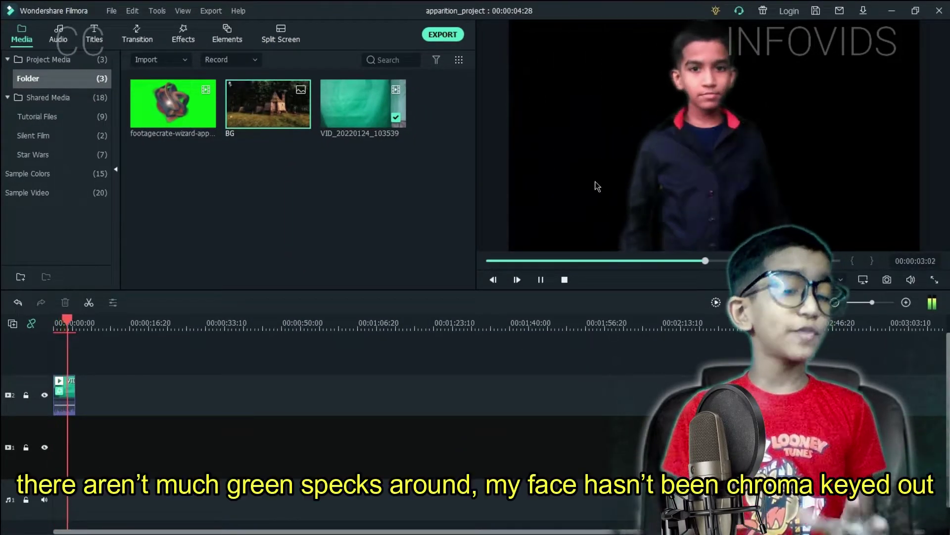
{"action": "key", "text": "space"}
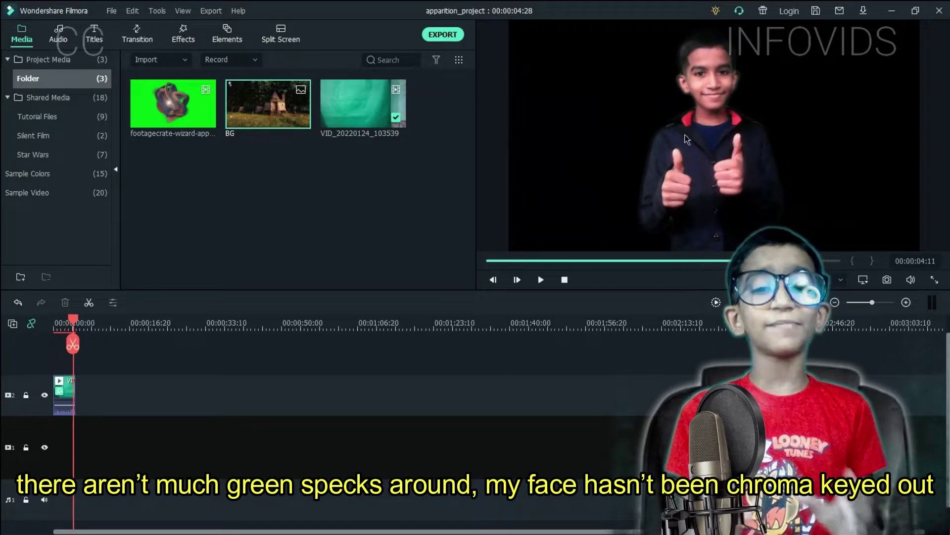
{"action": "left_click_drag", "start_coordinate": [255, 116], "coordinate": [73, 454]}
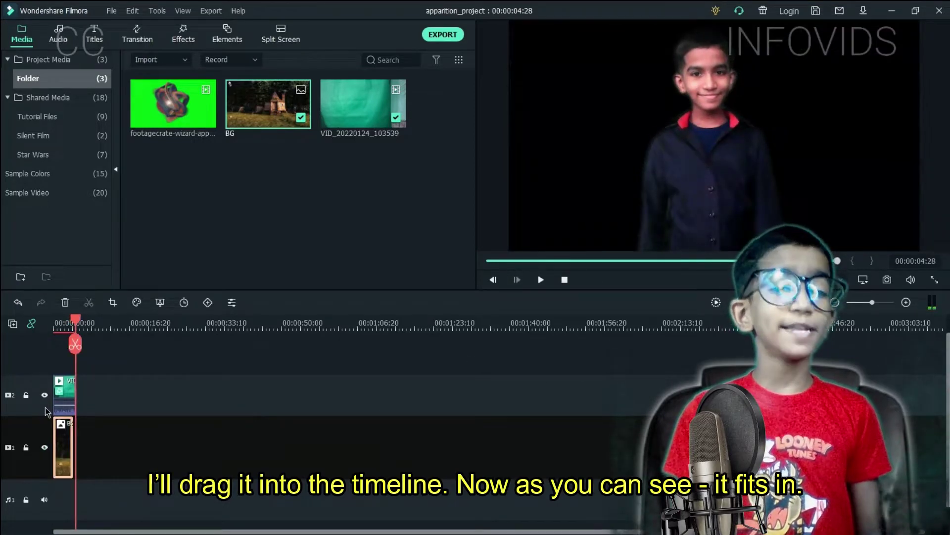
{"action": "key", "text": "space"}
{"action": "left_click_drag", "start_coordinate": [73, 430], "coordinate": [77, 431]}
{"action": "left_click", "coordinate": [150, 431]}
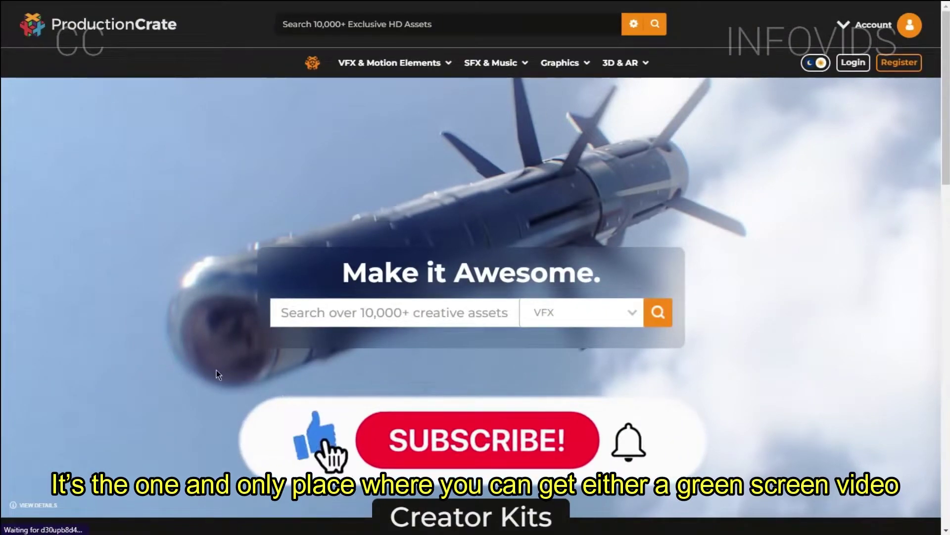
Step: Switch to the ProductionCrate website, browse the homepage, search for "apparition" and turn off the pro content preview
{"action": "scroll", "coordinate": [216, 374], "scroll_direction": "down", "scroll_amount": 15}
{"action": "scroll", "coordinate": [216, 374], "scroll_direction": "down", "scroll_amount": 4}
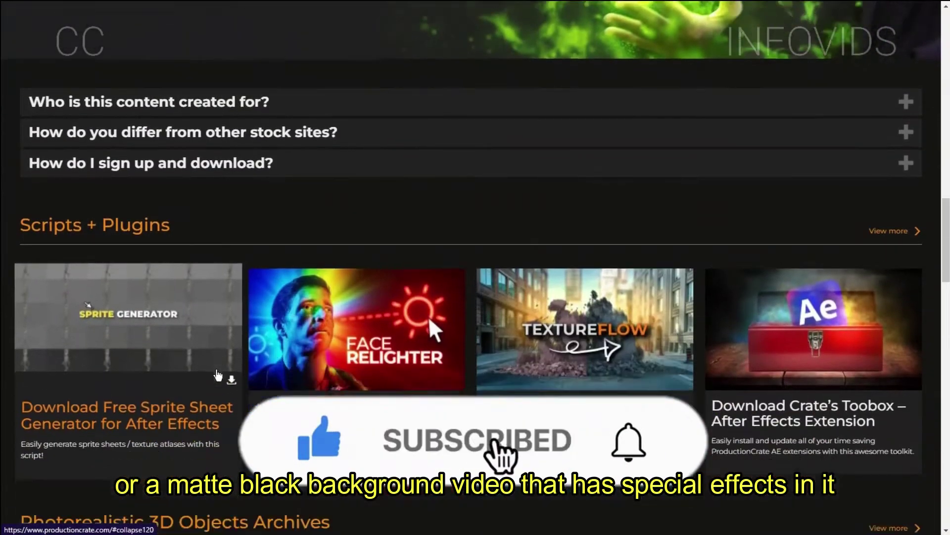
{"action": "scroll", "coordinate": [216, 377], "scroll_direction": "up", "scroll_amount": 9}
{"action": "scroll", "coordinate": [216, 377], "scroll_direction": "down", "scroll_amount": 1}
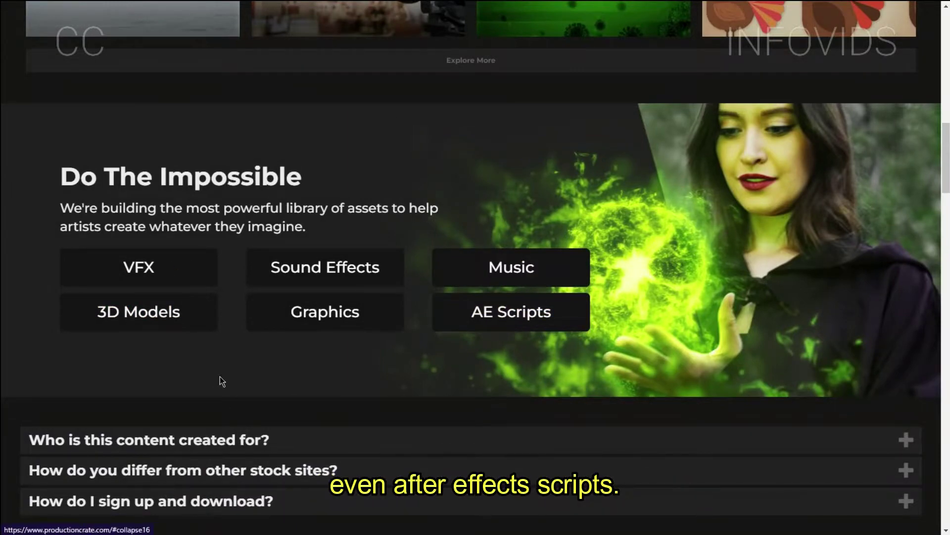
{"action": "scroll", "coordinate": [219, 377], "scroll_direction": "up", "scroll_amount": 12}
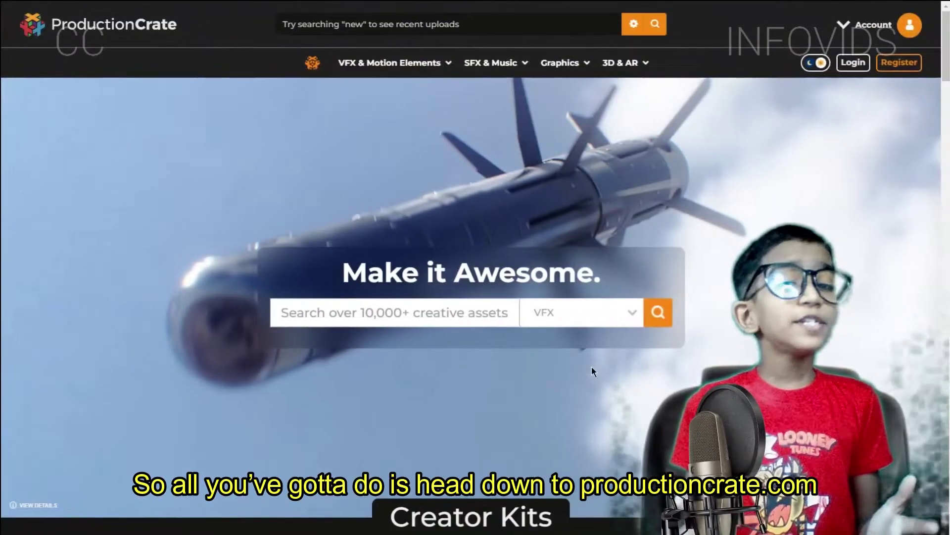
{"action": "left_click", "coordinate": [560, 24]}
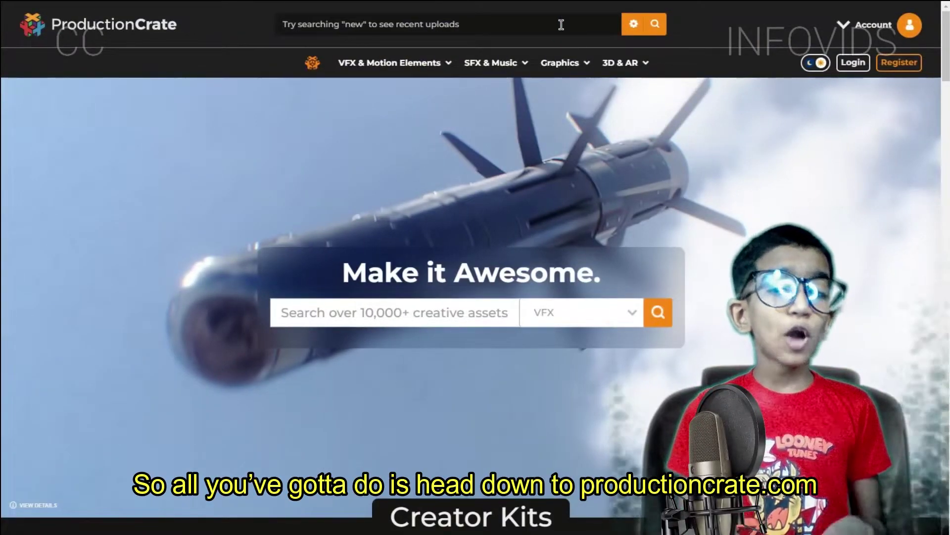
{"action": "type", "text": "apparition"}
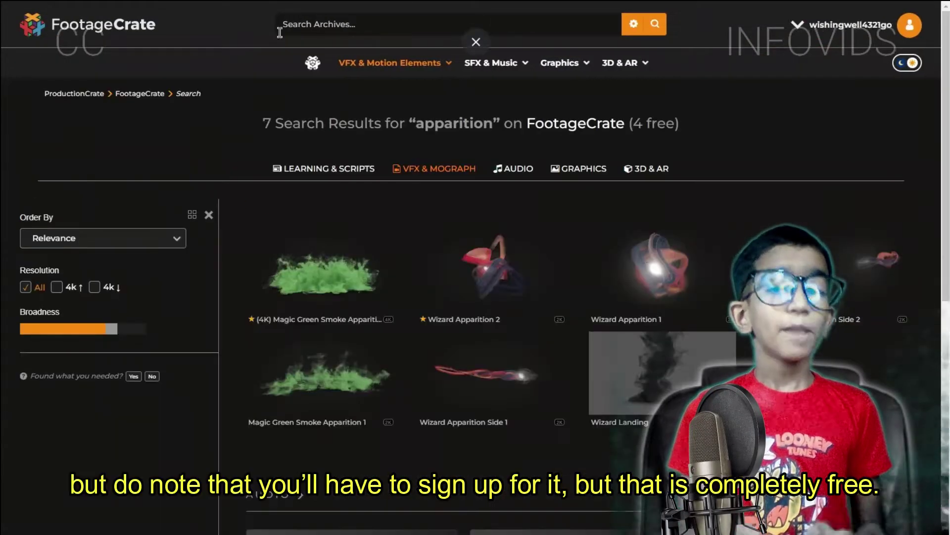
{"action": "left_click", "coordinate": [251, 206]}
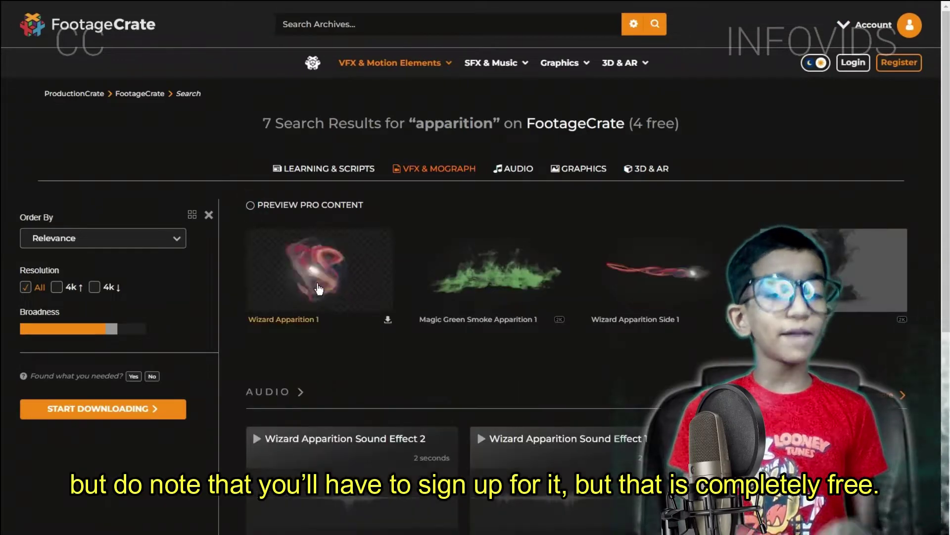
{"action": "mouse_move", "coordinate": [874, 25]}
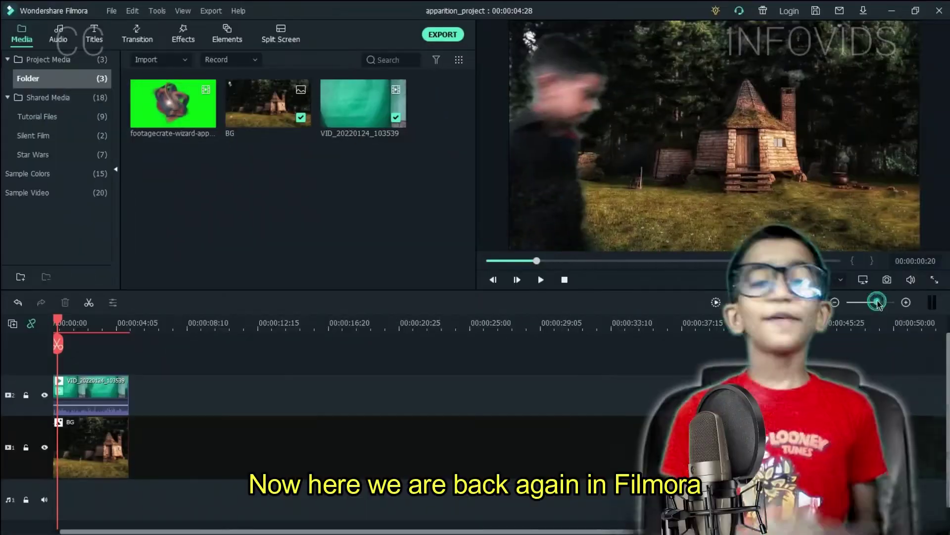
Step: Place the green-screen wizard apparition clip on a new track above the last part of the person clip
{"action": "left_click_drag", "start_coordinate": [880, 304], "coordinate": [881, 303]}
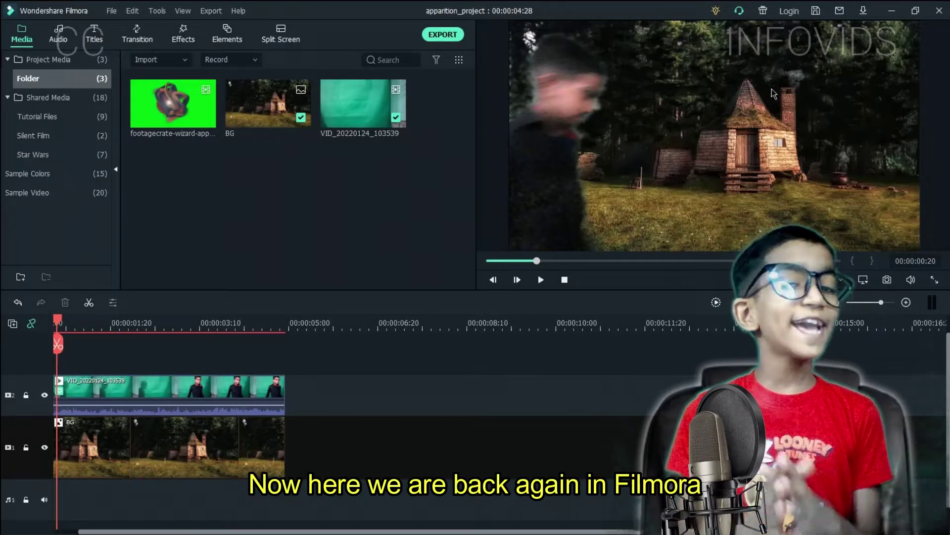
{"action": "left_click_drag", "start_coordinate": [159, 112], "coordinate": [246, 386]}
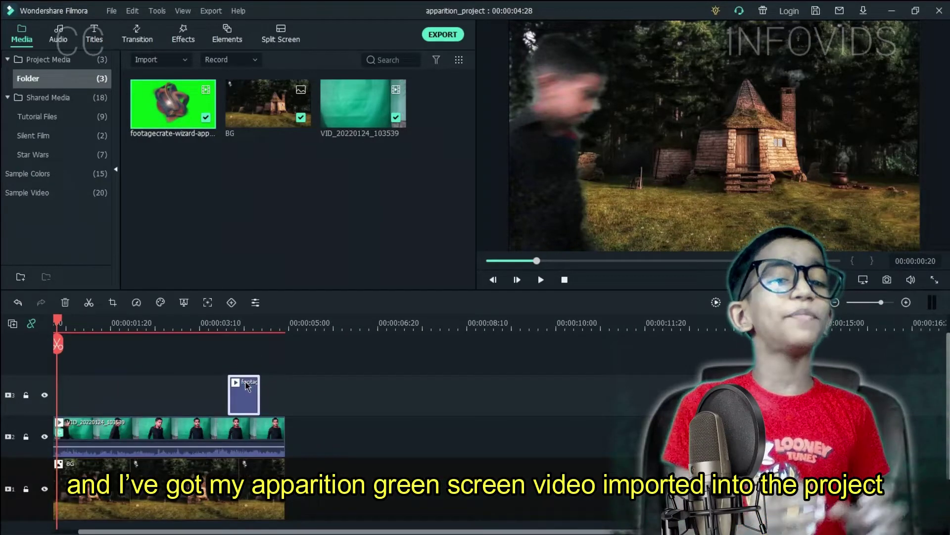
Step: Enable Chroma Key on the apparition clip and sample its green background as the key color
{"action": "double_click", "coordinate": [246, 386]}
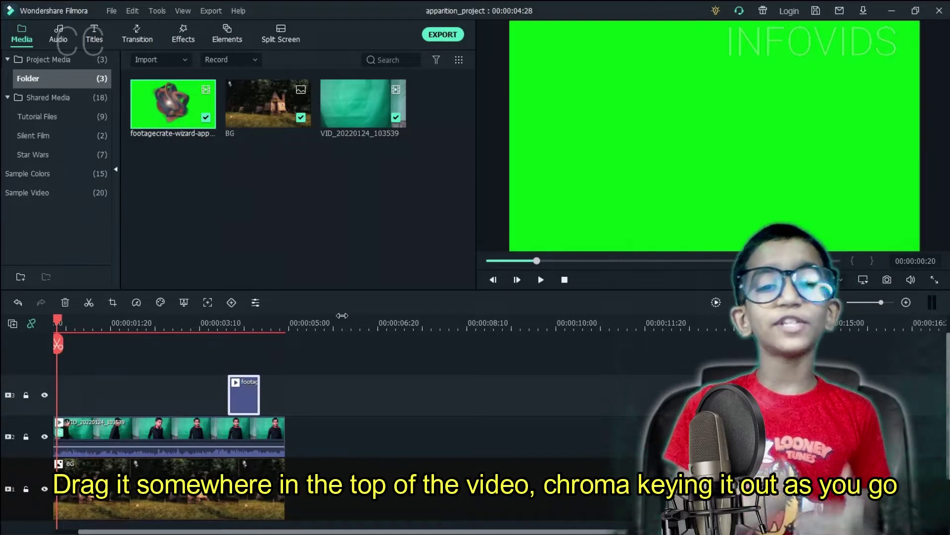
{"action": "left_click", "coordinate": [29, 150]}
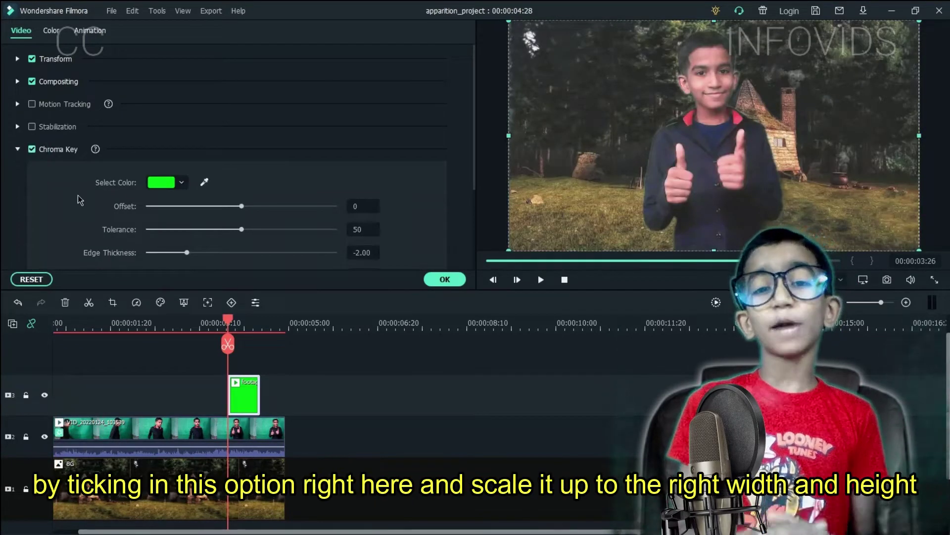
{"action": "scroll", "coordinate": [79, 199], "scroll_direction": "down", "scroll_amount": 1}
{"action": "left_click", "coordinate": [204, 122]}
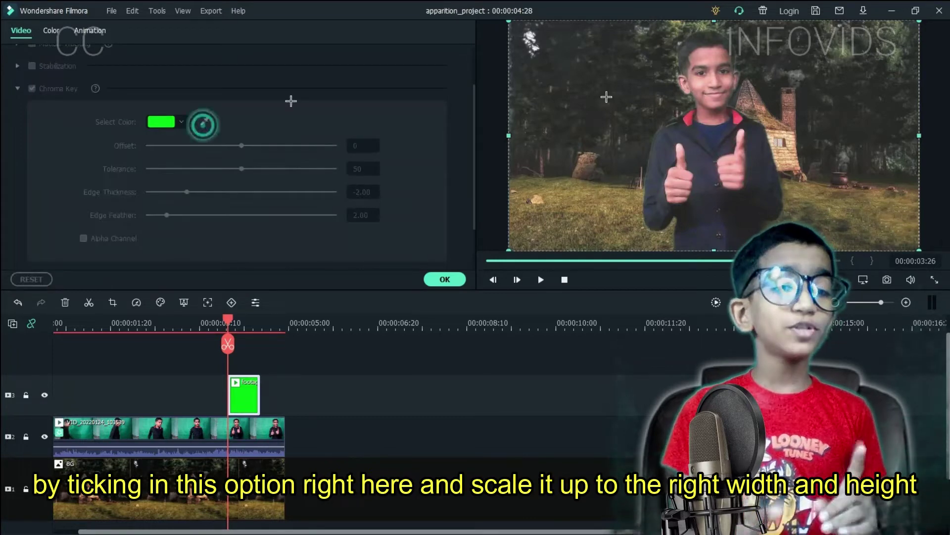
{"action": "left_click", "coordinate": [580, 104]}
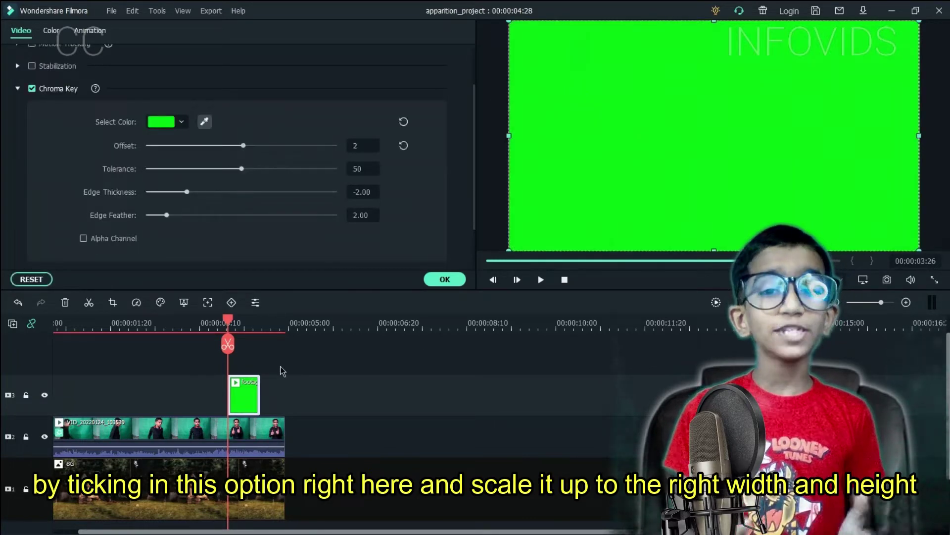
{"action": "left_click", "coordinate": [285, 363]}
Step: Play the person clip from about 00:00:01:04 to examine where the spin begins
{"action": "left_click", "coordinate": [204, 331]}
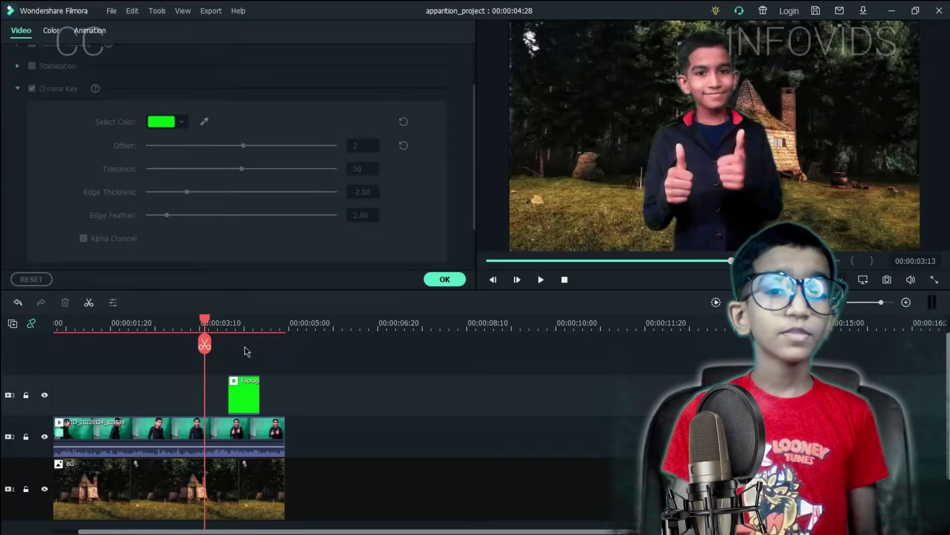
{"action": "left_click", "coordinate": [135, 324]}
{"action": "key", "text": "Right"}
{"action": "key", "text": "Right"}
{"action": "key", "text": "Right"}
{"action": "left_click", "coordinate": [83, 325]}
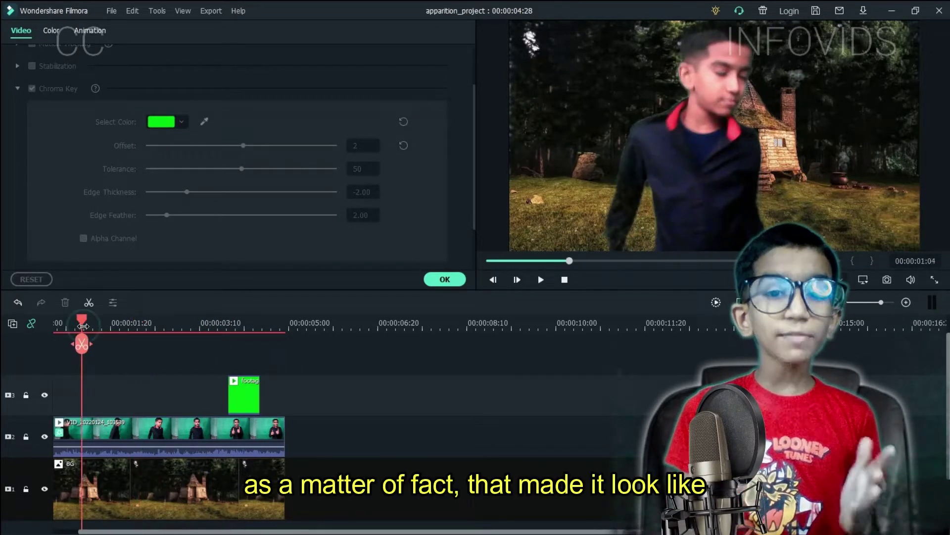
{"action": "key", "text": "space"}
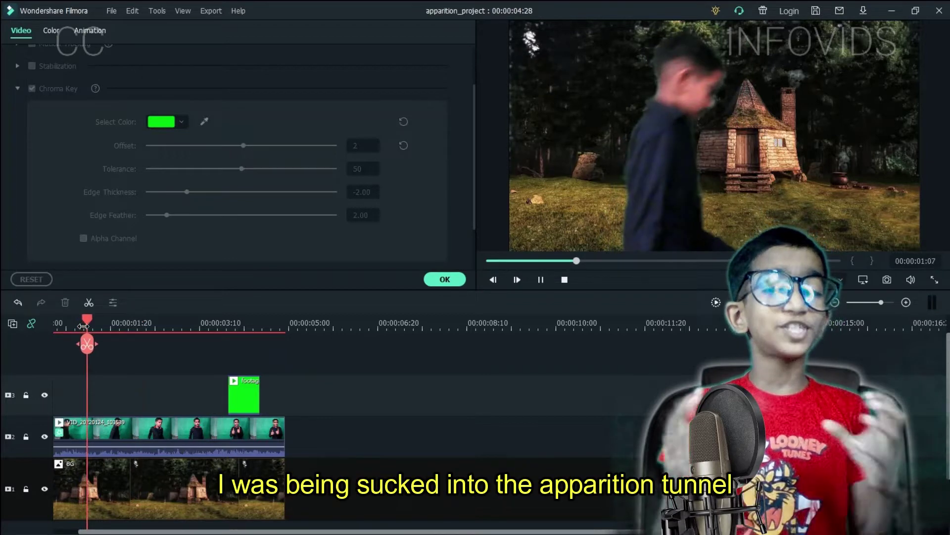
{"action": "left_click", "coordinate": [542, 280]}
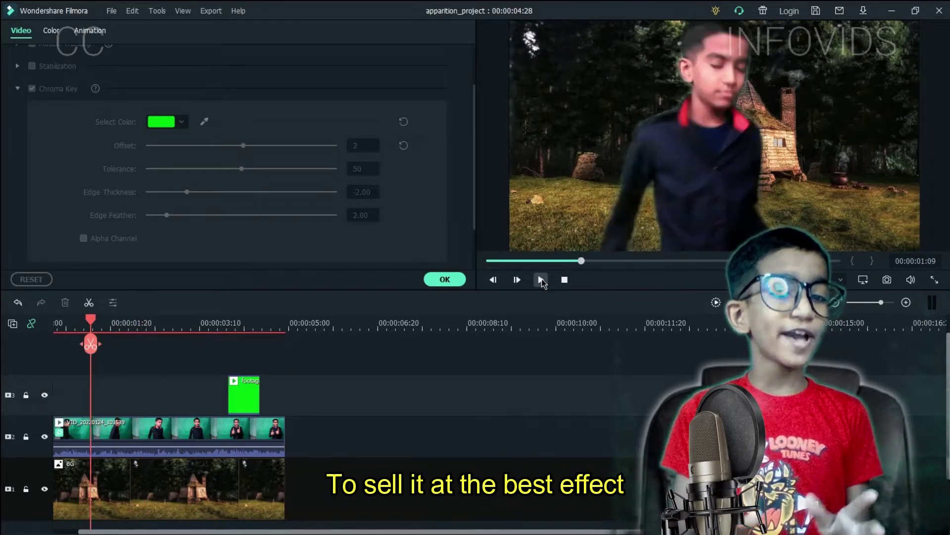
Step: Advance frame by frame through the spin to find the cutoff point about halfway across it
{"action": "key", "text": "Right"}
{"action": "key", "text": "Right"}
{"action": "key", "text": "Right"}
{"action": "key", "text": "Right"}
{"action": "key", "text": "Right"}
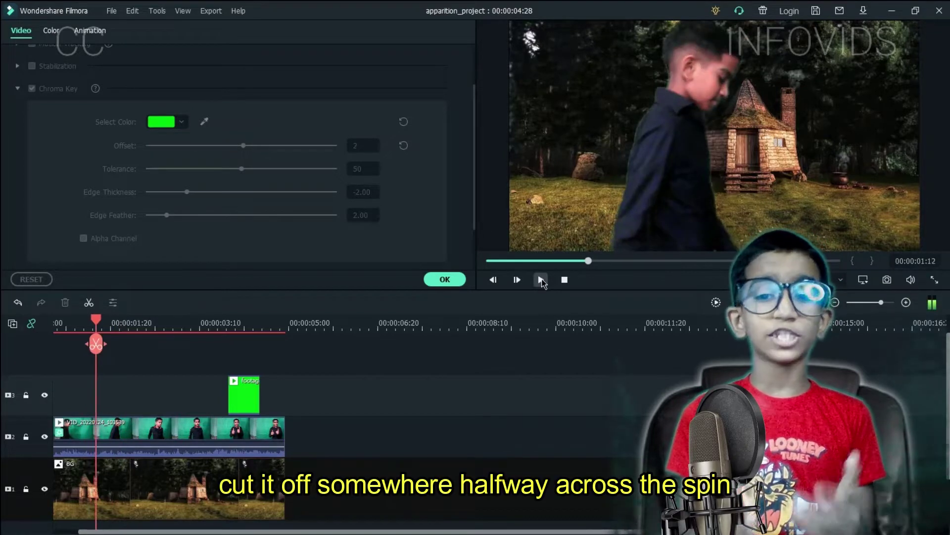
{"action": "key", "text": "Right"}
{"action": "key", "text": "Right"}
{"action": "key", "text": "Right"}
{"action": "key", "text": "Right"}
{"action": "key", "text": "Right"}
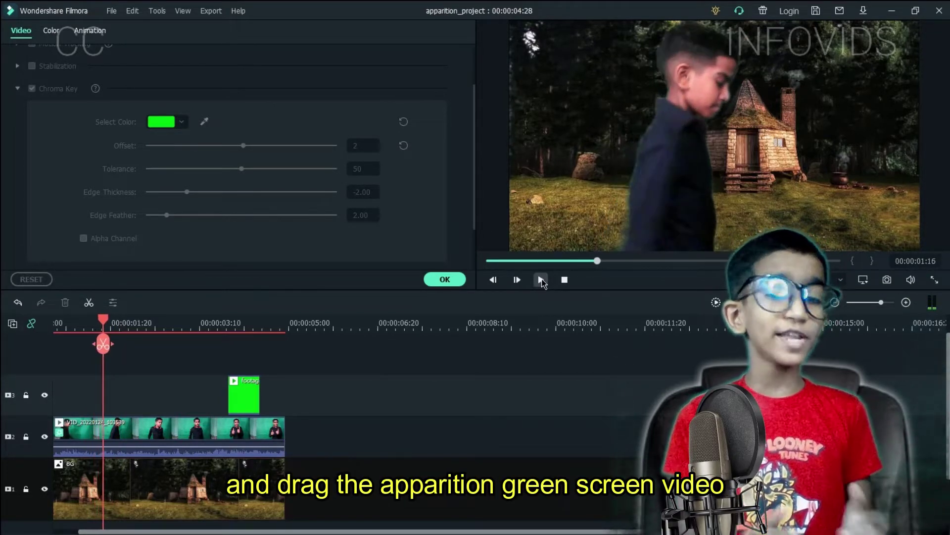
{"action": "key", "text": "Right"}
{"action": "key", "text": "Right"}
{"action": "key", "text": "Right"}
{"action": "key", "text": "Right"}
{"action": "key", "text": "Right"}
{"action": "key", "text": "Right"}
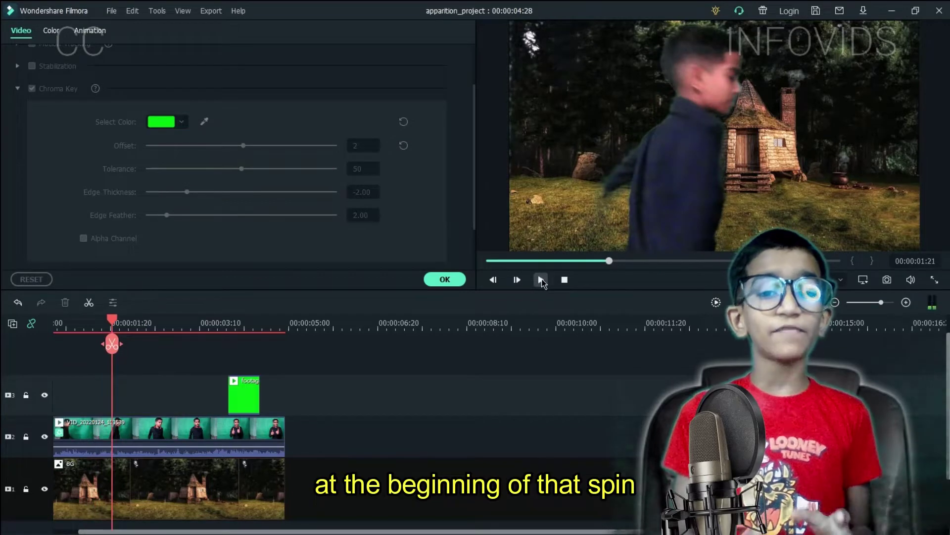
{"action": "key", "text": "Right"}
{"action": "key", "text": "Right"}
{"action": "key", "text": "Right"}
{"action": "key", "text": "Right"}
{"action": "key", "text": "Right"}
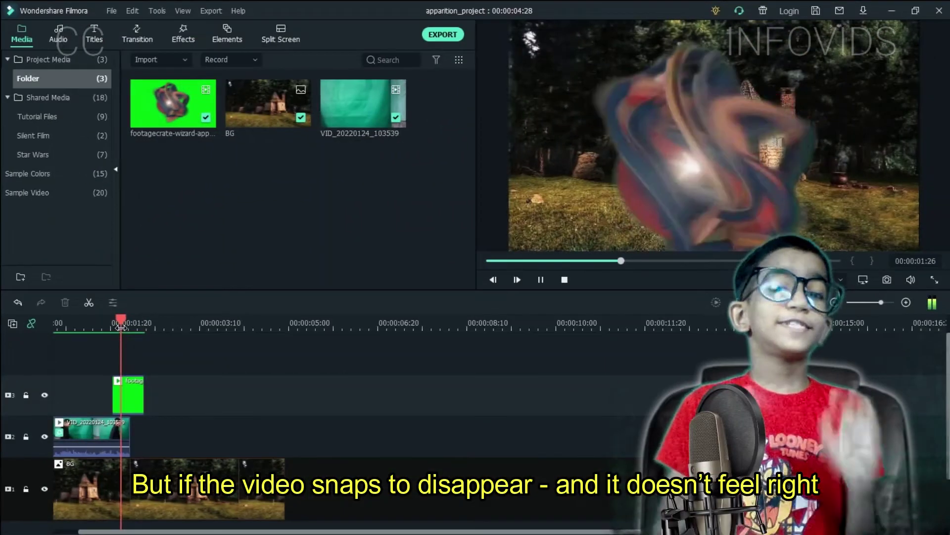
Step: Apply a Dissolve transition to the end of the trimmed person clip and shorten it to a brief fade
{"action": "key", "text": "space"}
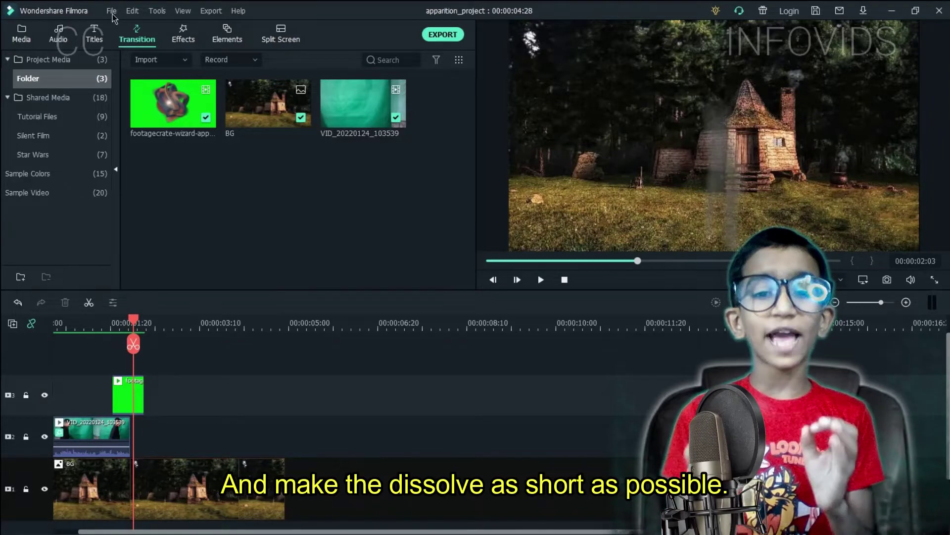
{"action": "left_click", "coordinate": [38, 106]}
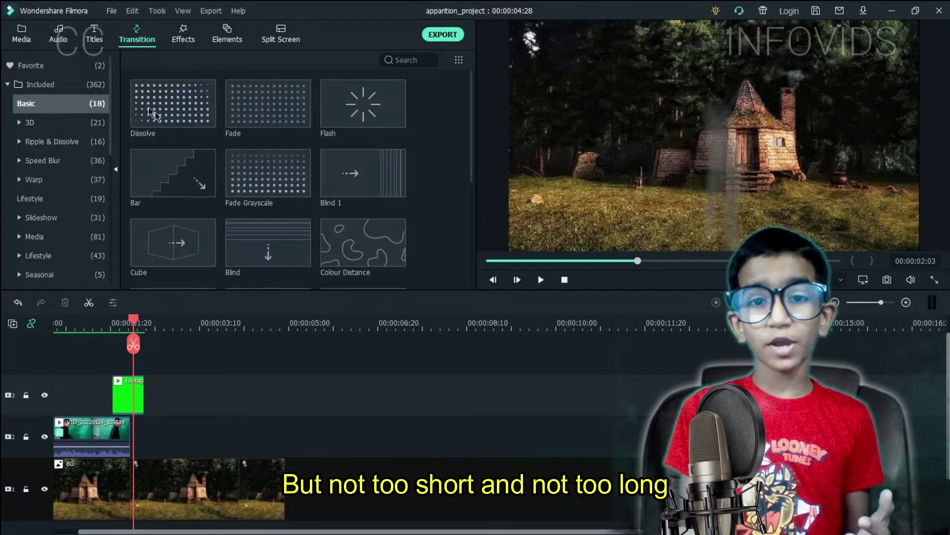
{"action": "left_click_drag", "start_coordinate": [155, 112], "coordinate": [79, 435]}
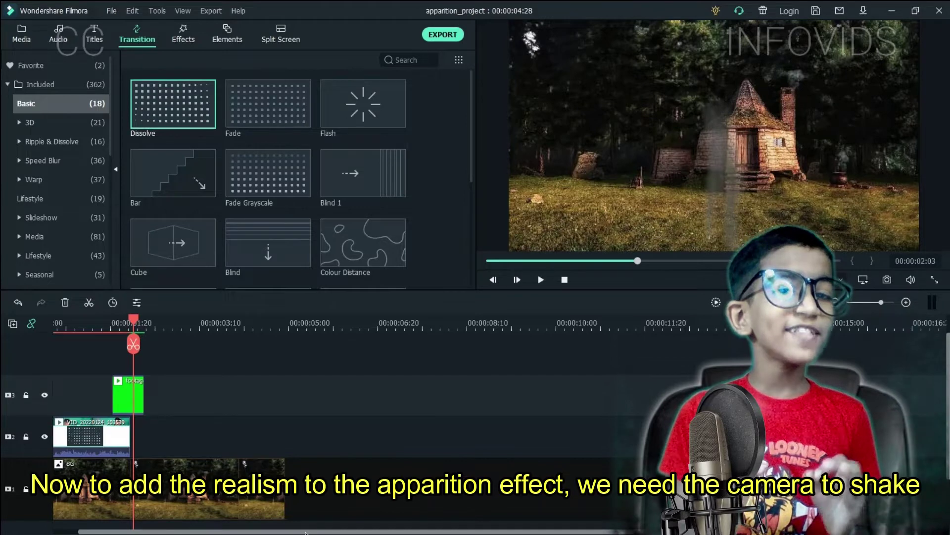
{"action": "left_click_drag", "start_coordinate": [305, 532], "coordinate": [155, 441]}
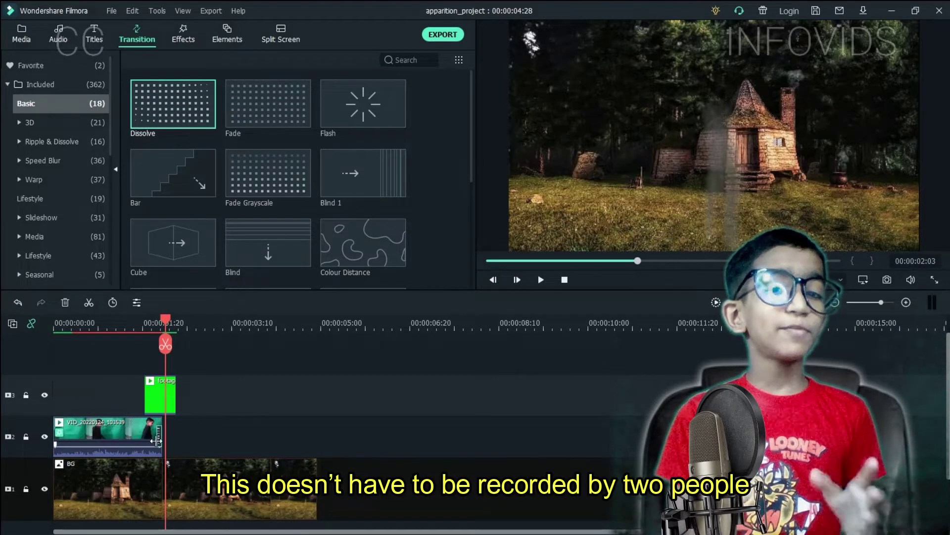
Step: Render the timeline preview and play back the disappearance with the apparition and dissolve
{"action": "left_click", "coordinate": [139, 328]}
{"action": "key", "text": "space"}
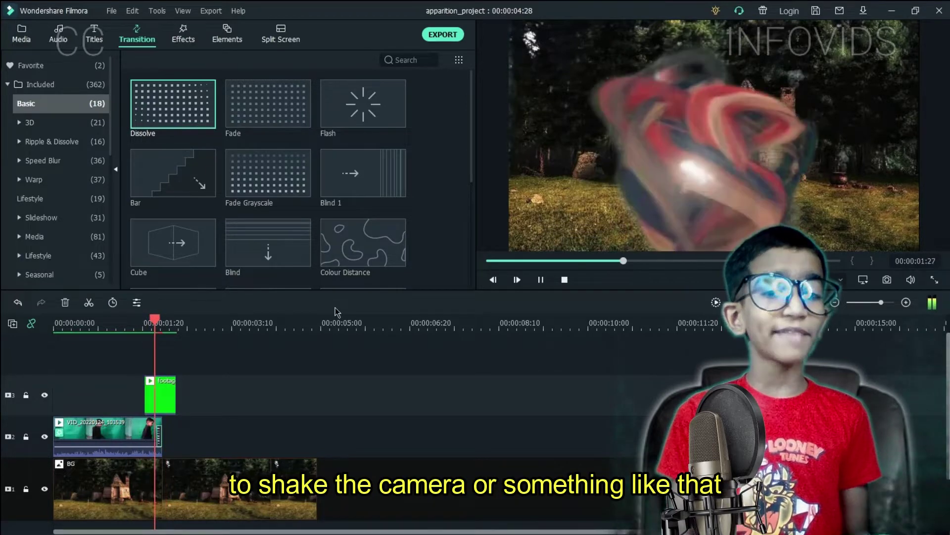
{"action": "key", "text": "space"}
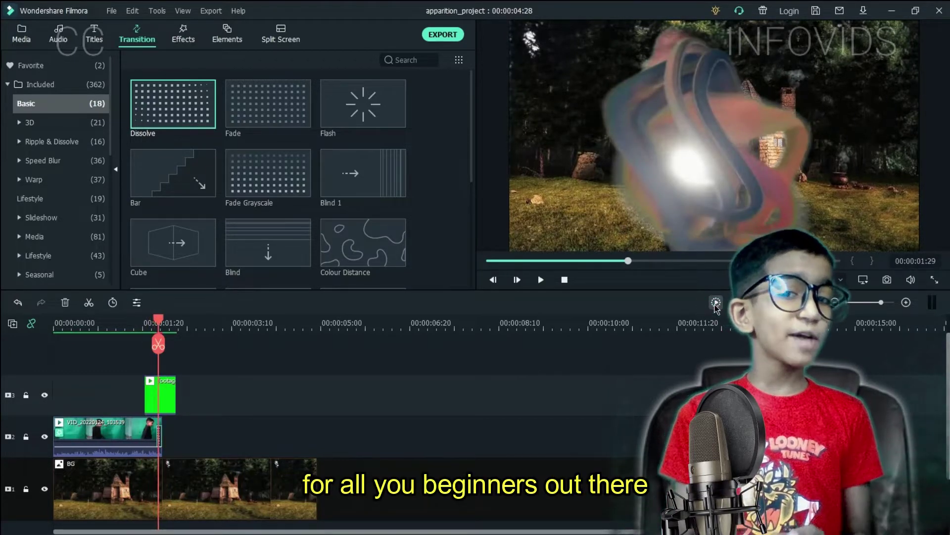
{"action": "left_click", "coordinate": [715, 303]}
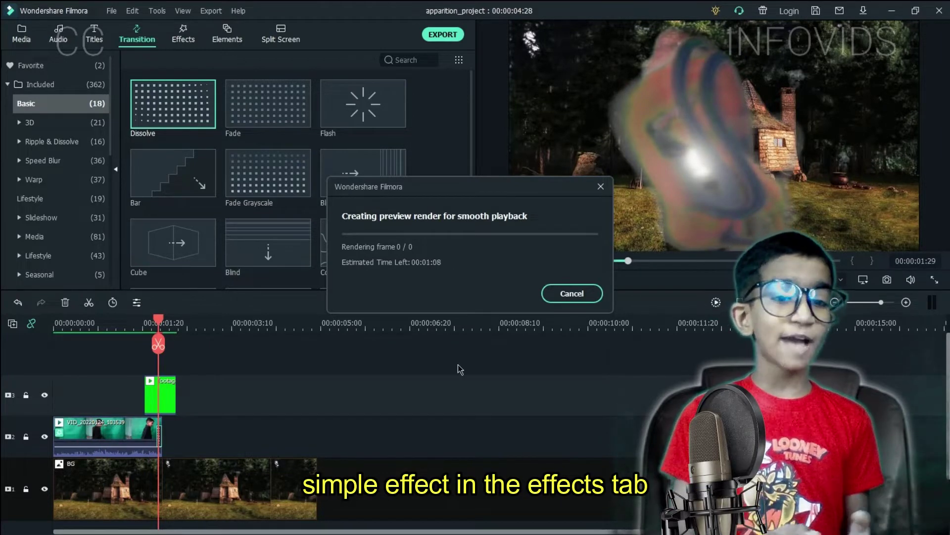
{"action": "left_click", "coordinate": [140, 319]}
{"action": "key", "text": "space"}
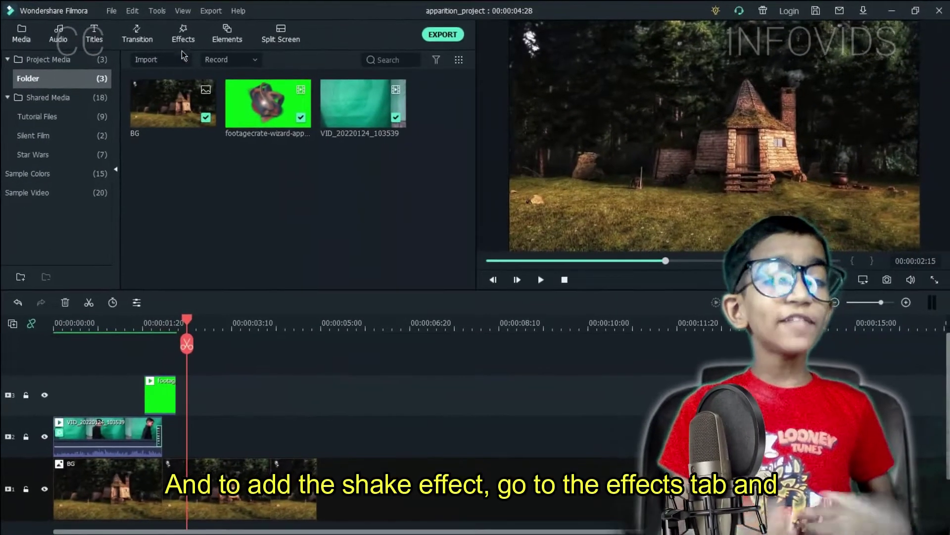
Step: Add the Sideways 1 shake effect above the apparition clip, starting exactly where that clip begins, and shorten it to a brief burst
{"action": "left_click", "coordinate": [185, 43]}
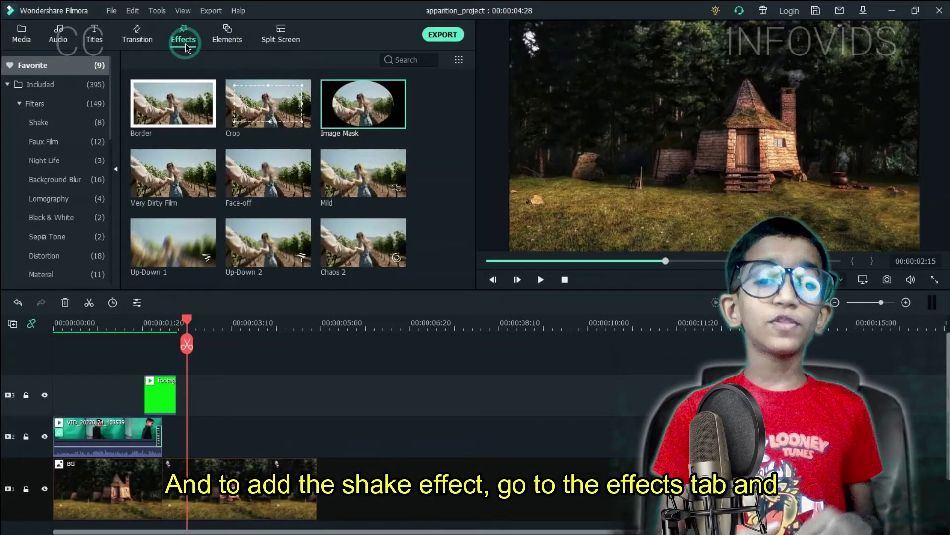
{"action": "left_click", "coordinate": [78, 127]}
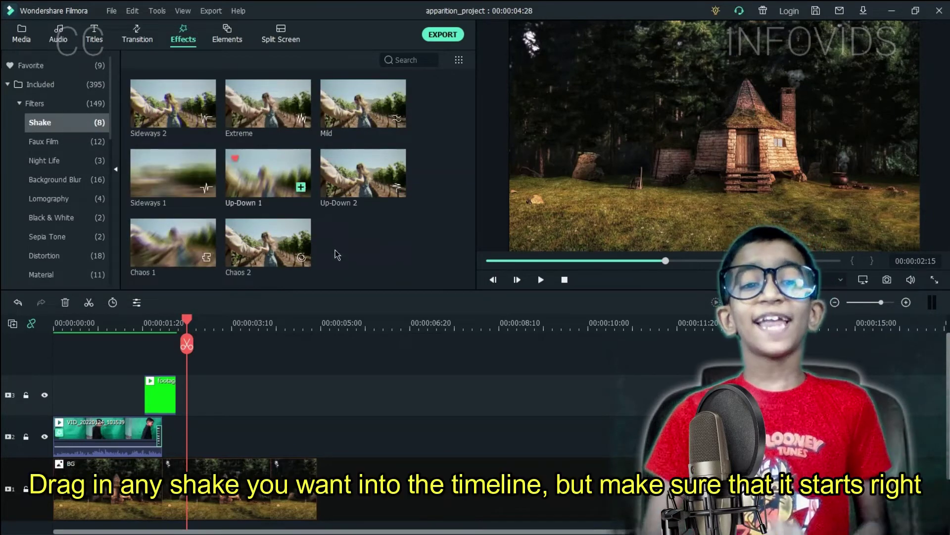
{"action": "left_click_drag", "start_coordinate": [165, 184], "coordinate": [173, 231]}
{"action": "left_click_drag", "start_coordinate": [178, 316], "coordinate": [145, 355]}
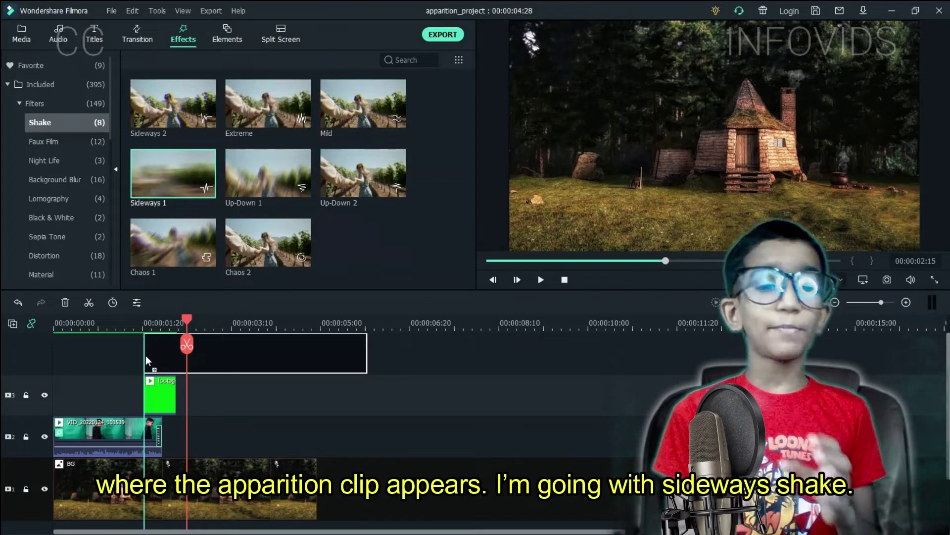
{"action": "left_click_drag", "start_coordinate": [367, 382], "coordinate": [160, 402]}
Step: Disable RGB Separate on the Sideways 1 shake and reduce its Position X to 0.24 and Frequency to 338.85
{"action": "left_click", "coordinate": [151, 321]}
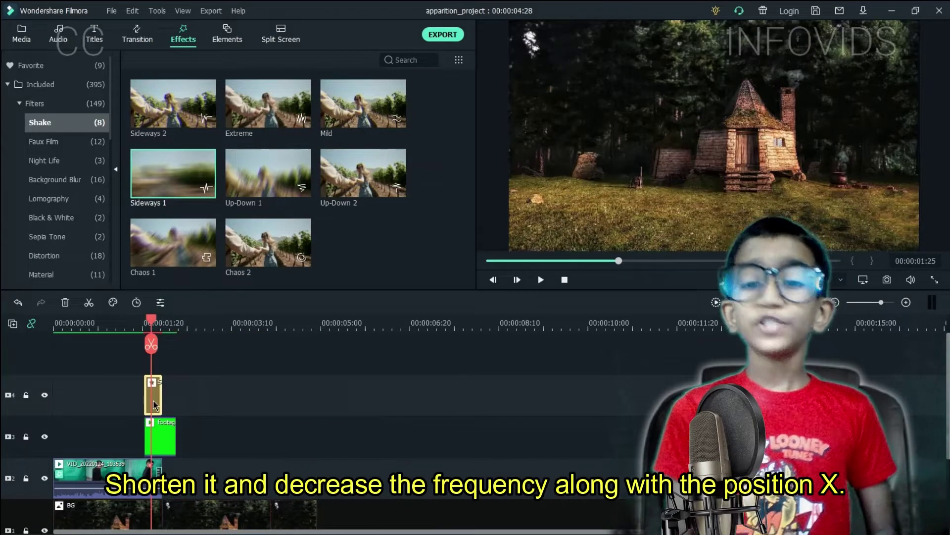
{"action": "double_click", "coordinate": [153, 403]}
{"action": "left_click", "coordinate": [145, 88]}
{"action": "left_click_drag", "start_coordinate": [204, 158], "coordinate": [194, 158]}
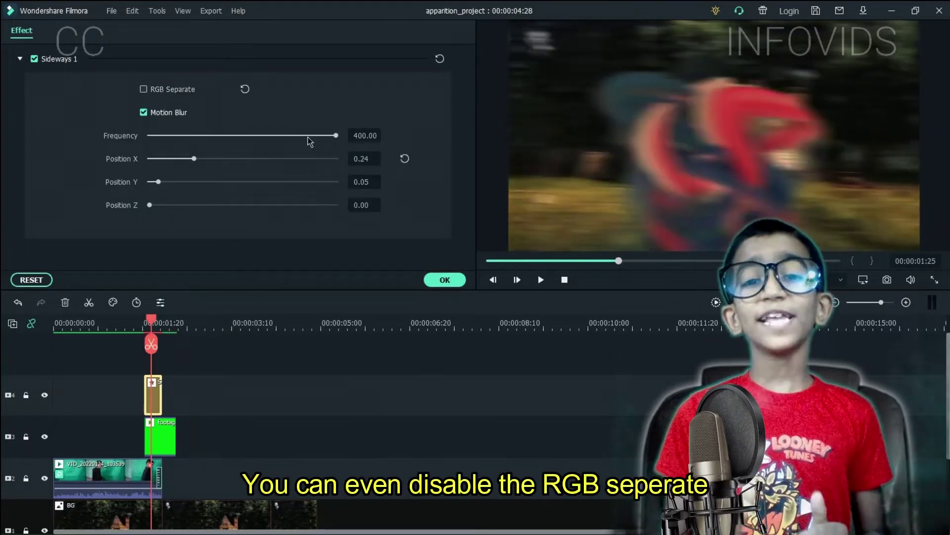
{"action": "left_click", "coordinate": [233, 361]}
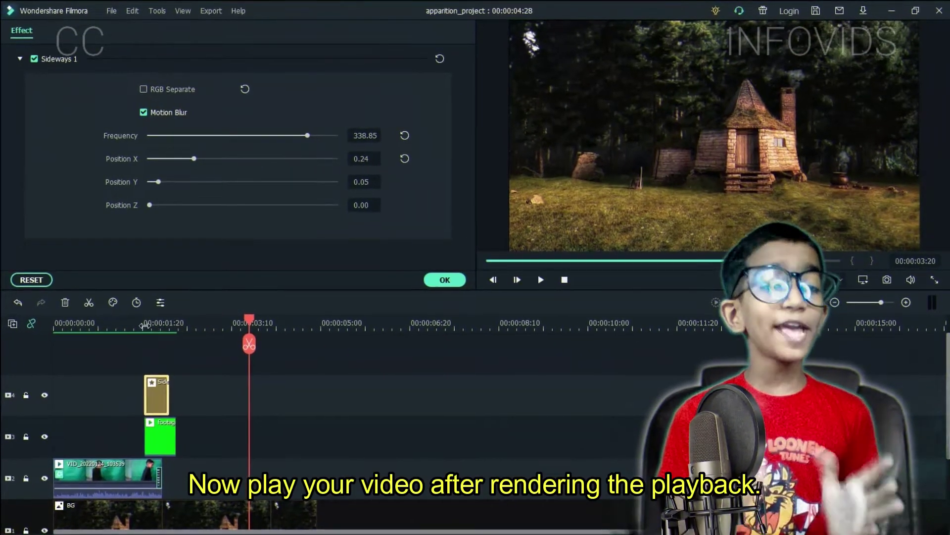
Step: Play back the adjusted camera shake from the start of the apparition clip
{"action": "left_click", "coordinate": [144, 325]}
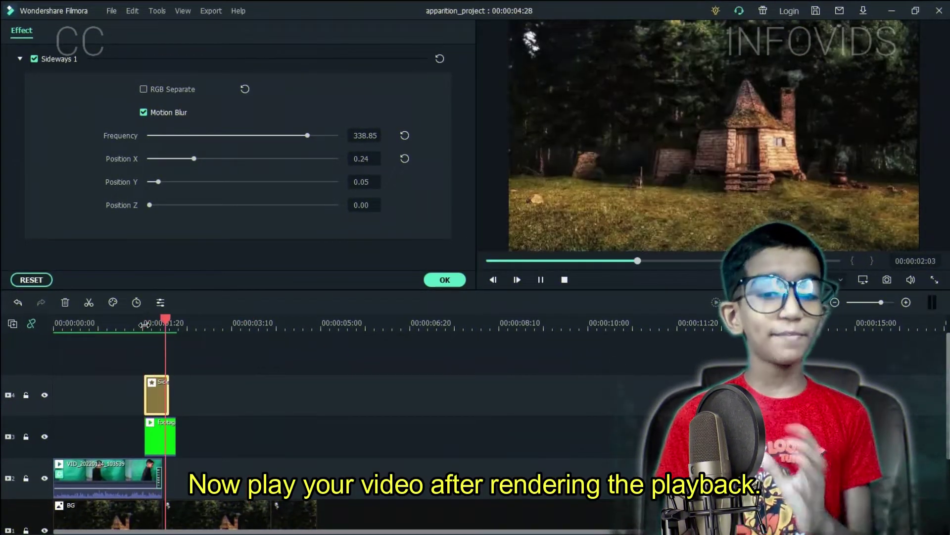
{"action": "key", "text": "space"}
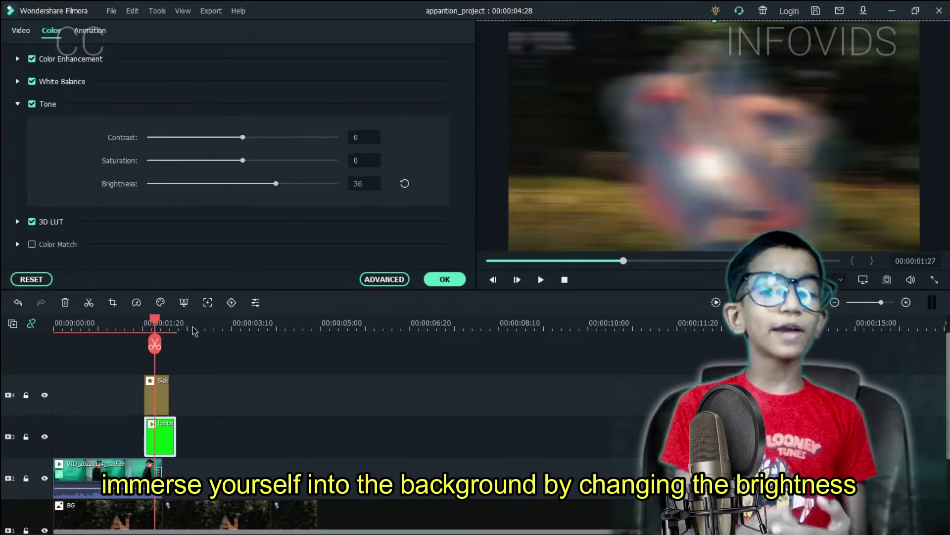
Step: Set the apparition clip's contrast to 12 and brightness to 21, previewing how it blends into the background
{"action": "key", "text": "space"}
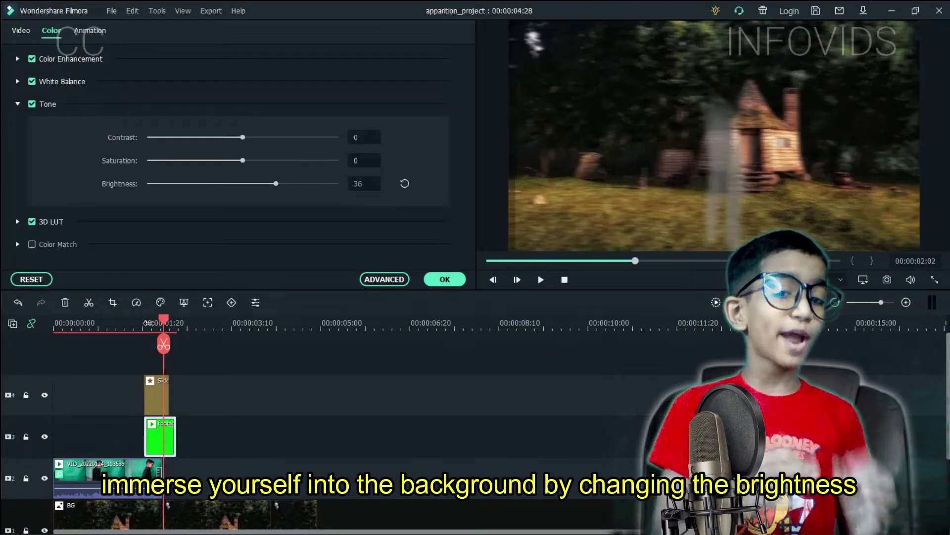
{"action": "left_click", "coordinate": [147, 324]}
{"action": "key", "text": "space"}
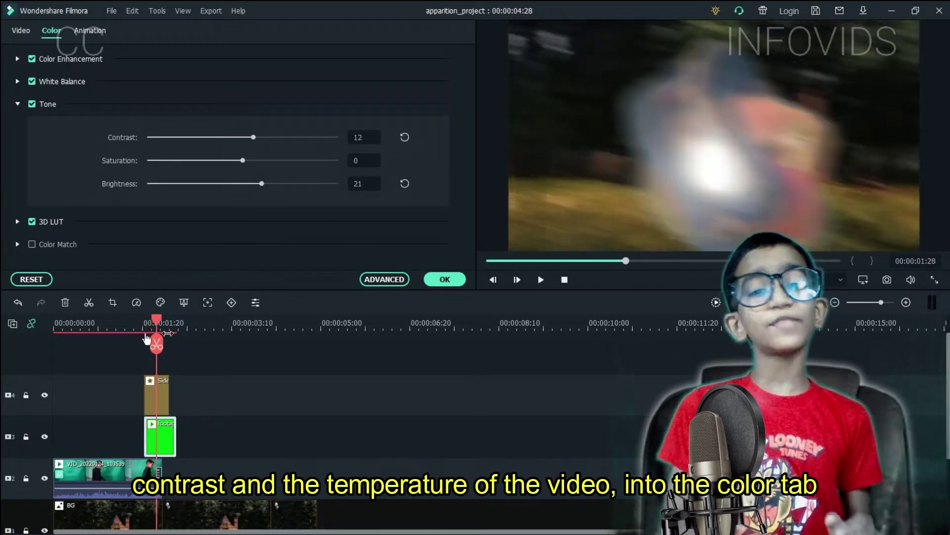
Step: Render the timeline preview and play back the finished apparition effect from 00:00:01:21
{"action": "left_click_drag", "start_coordinate": [152, 323], "coordinate": [145, 323]}
{"action": "left_click", "coordinate": [715, 302]}
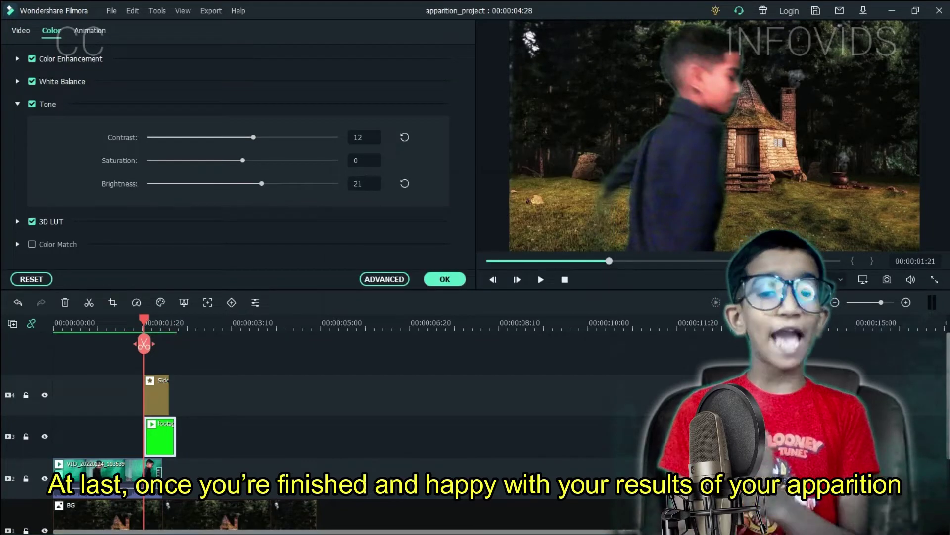
{"action": "key", "text": "space"}
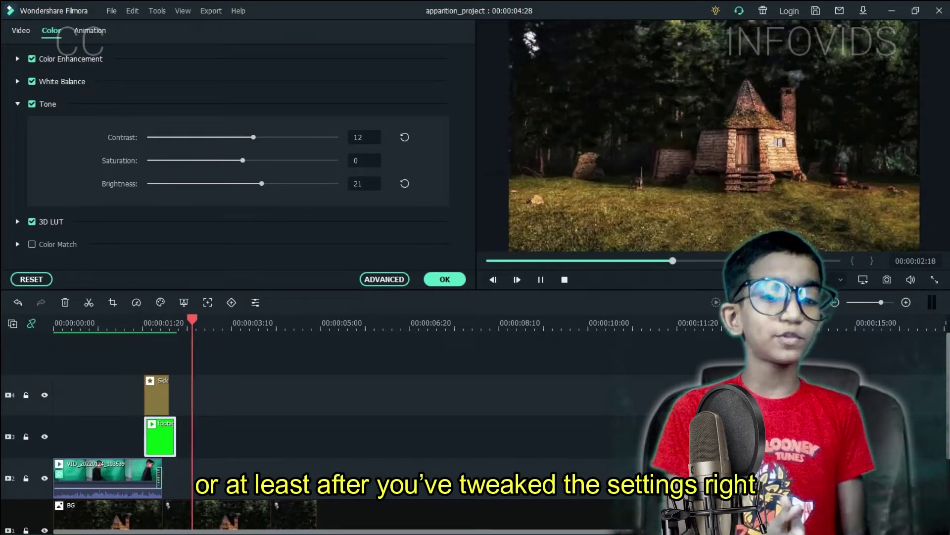